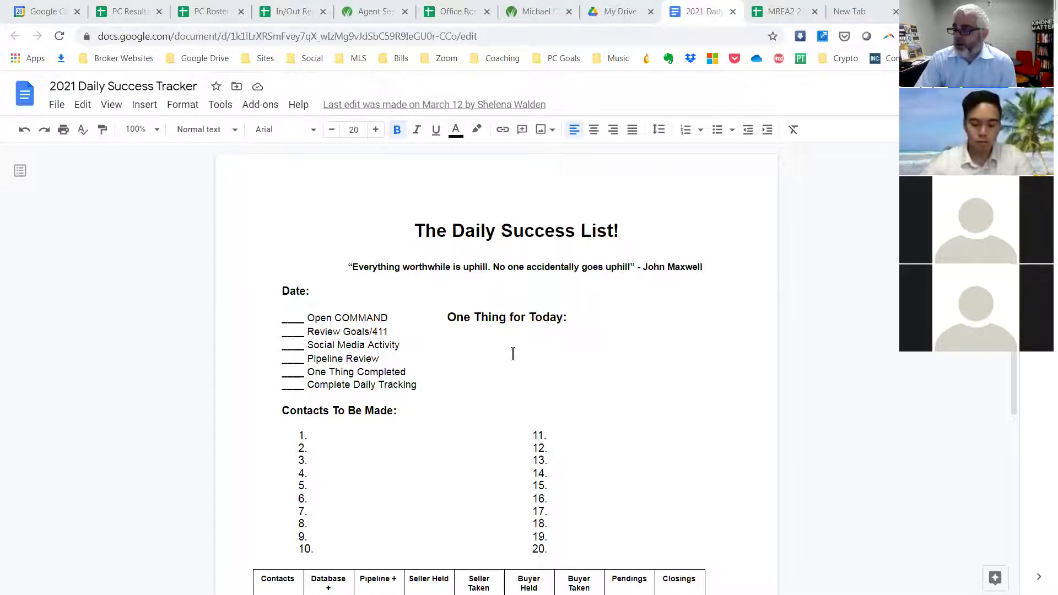
Review the Daily Success List template from the morning checklist through the contacts list, tracking table and end-of-day reflection questions.
{"action": "left_click", "coordinate": [488, 382]}
{"action": "scroll", "coordinate": [463, 402], "scroll_direction": "down", "scroll_amount": 2}
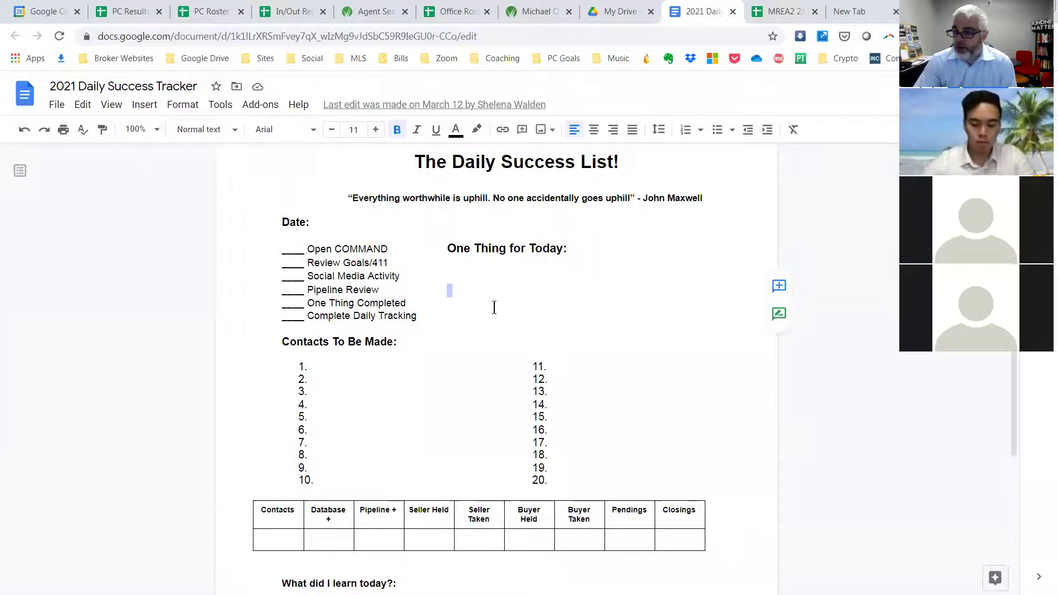
{"action": "scroll", "coordinate": [506, 383], "scroll_direction": "down", "scroll_amount": 2}
{"action": "scroll", "coordinate": [508, 372], "scroll_direction": "up", "scroll_amount": 1}
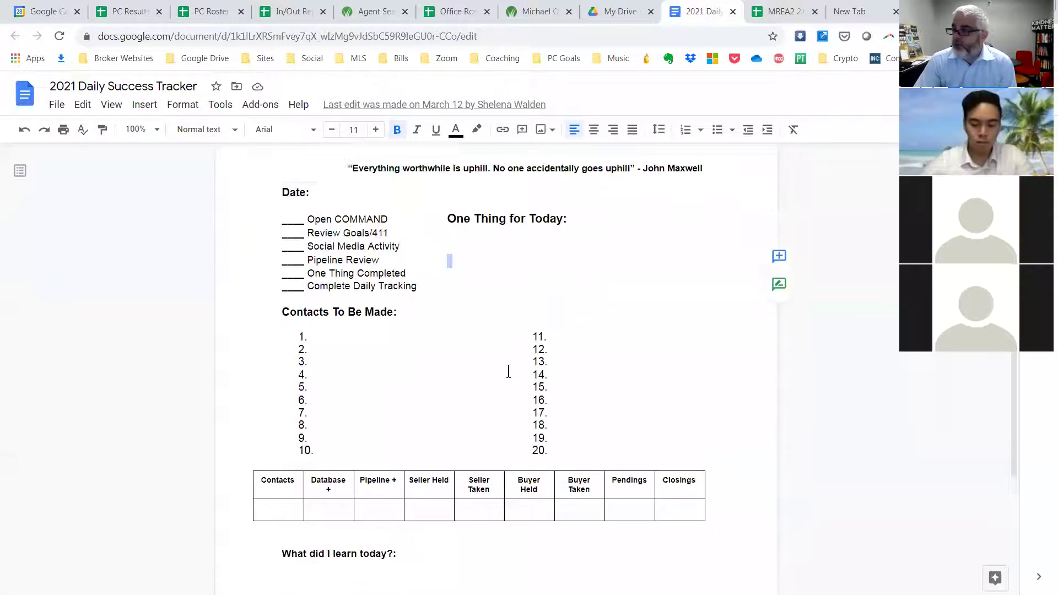
{"action": "scroll", "coordinate": [508, 371], "scroll_direction": "up", "scroll_amount": 2}
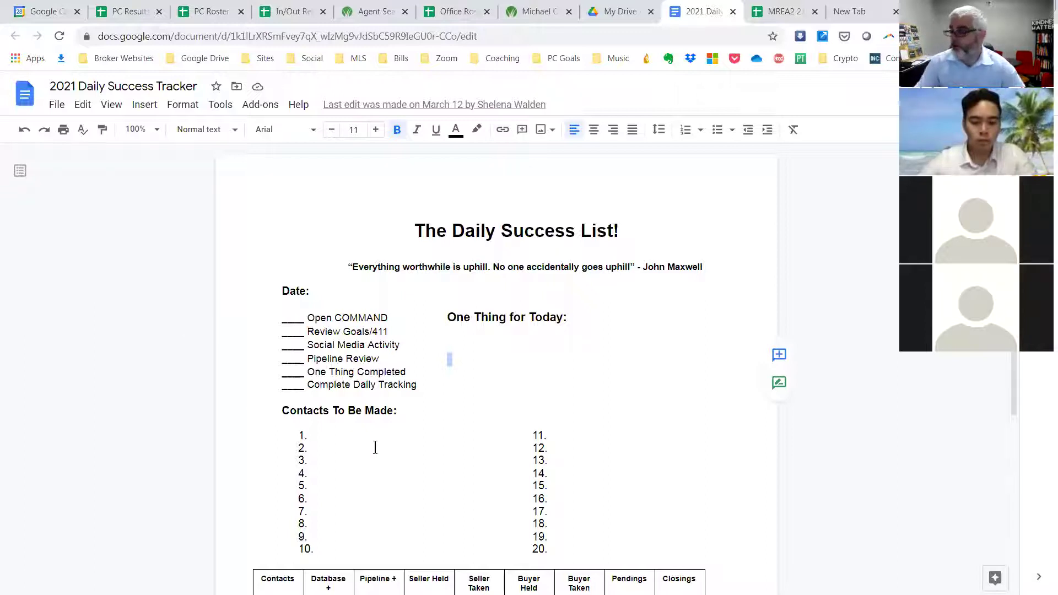
{"action": "scroll", "coordinate": [397, 475], "scroll_direction": "down", "scroll_amount": 3}
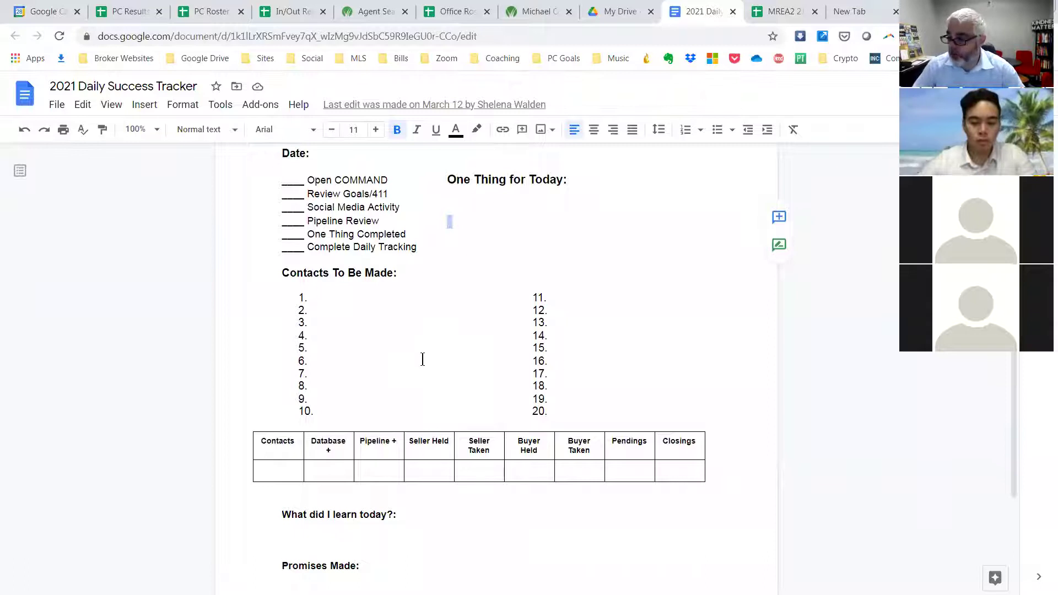
{"action": "scroll", "coordinate": [421, 351], "scroll_direction": "down", "scroll_amount": 3}
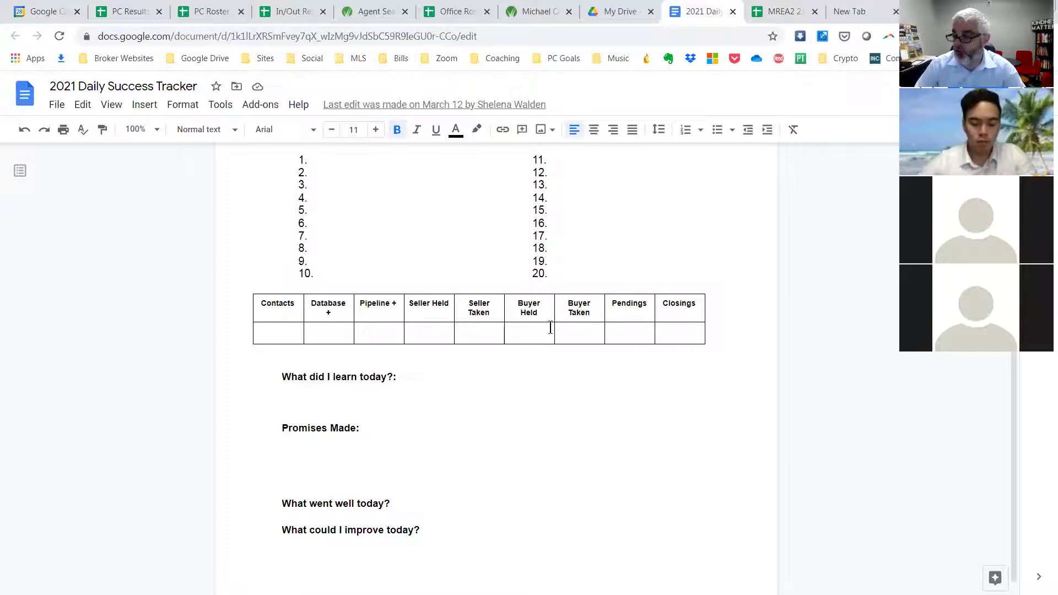
{"action": "scroll", "coordinate": [469, 396], "scroll_direction": "down", "scroll_amount": 1}
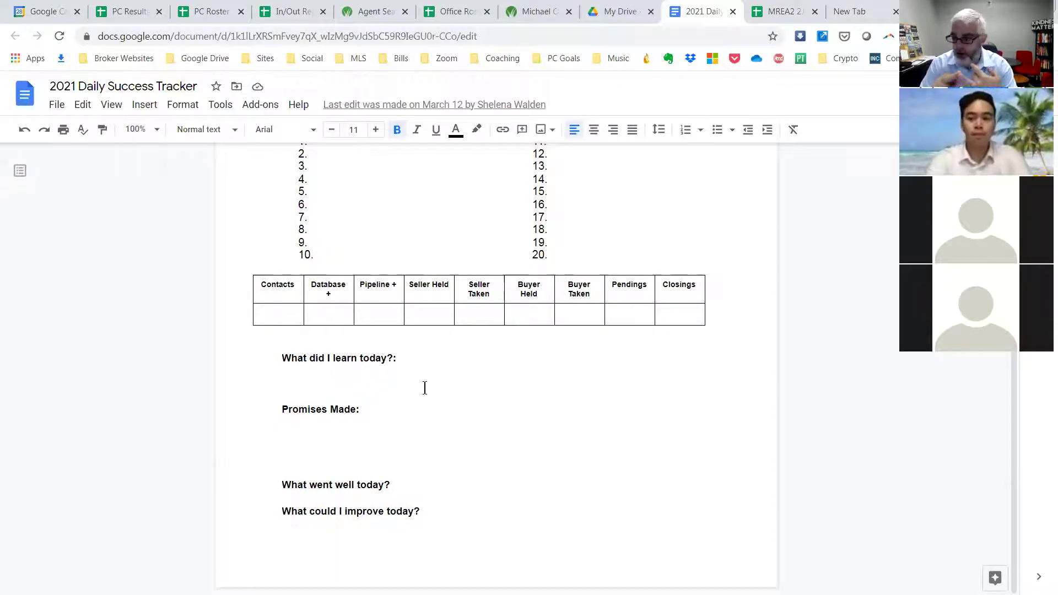
{"action": "scroll", "coordinate": [653, 247], "scroll_direction": "up", "scroll_amount": 5}
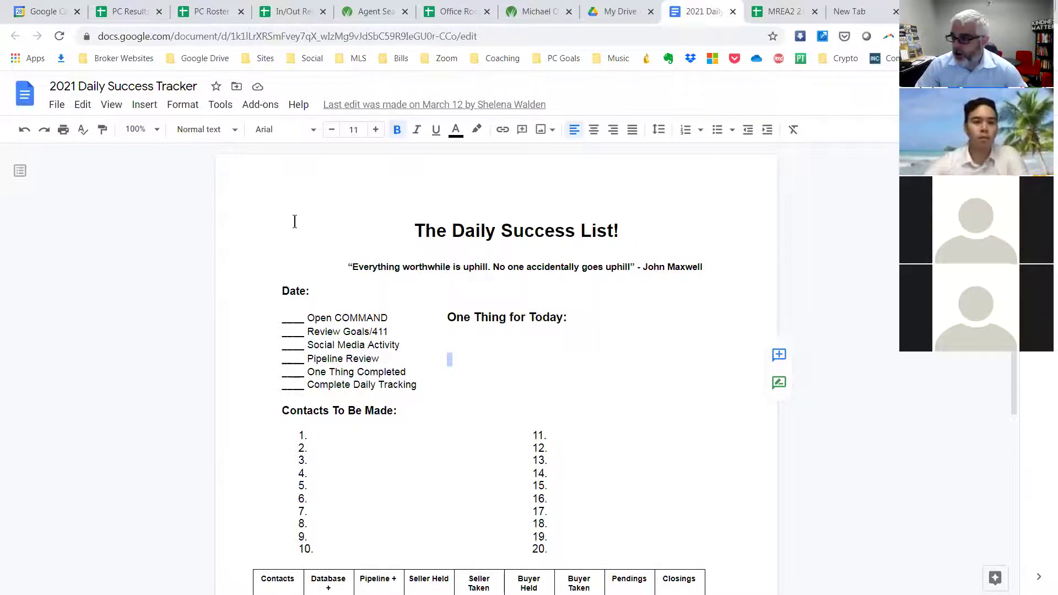
Download the 2021 Daily Success Tracker as a Microsoft Word (.docx) file.
{"action": "left_click", "coordinate": [58, 105]}
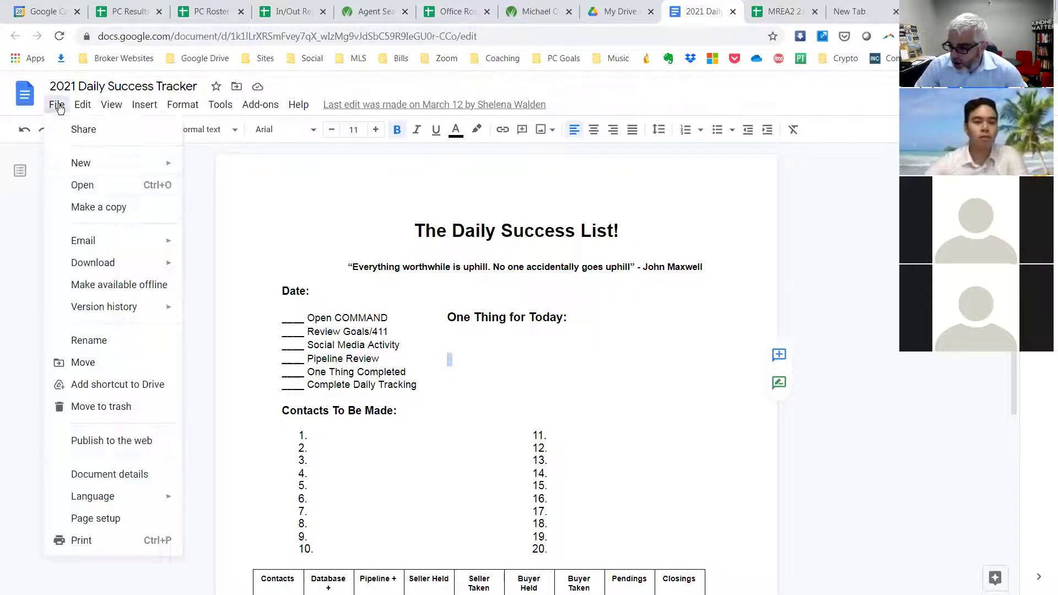
{"action": "mouse_move", "coordinate": [110, 262]}
{"action": "left_click", "coordinate": [263, 269]}
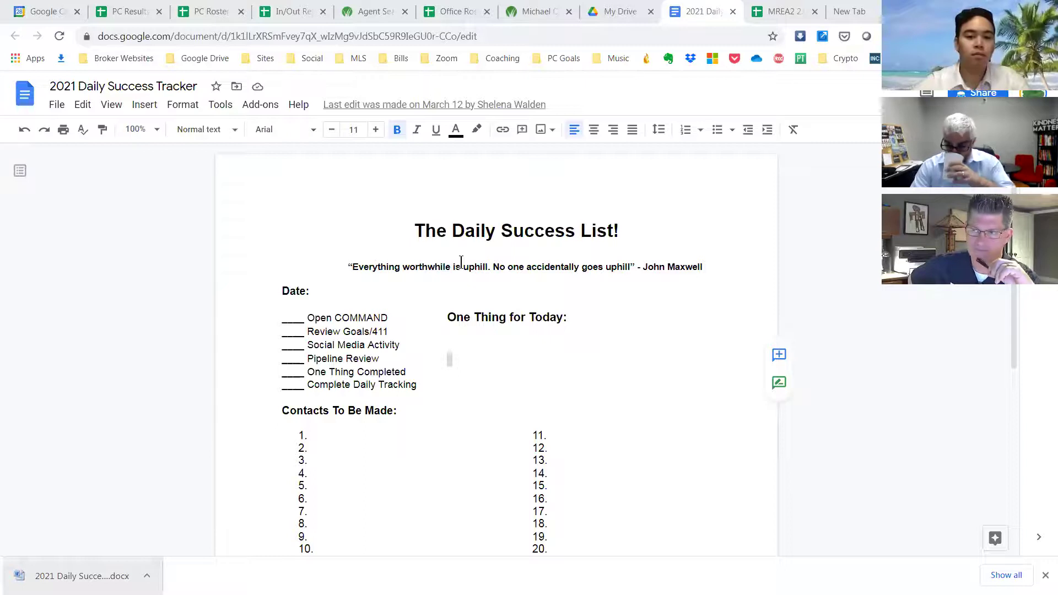
Switch to the MREA2 2.0 spreadsheet and examine the cap timeline table on the Economic Model sheet.
{"action": "left_click", "coordinate": [774, 12]}
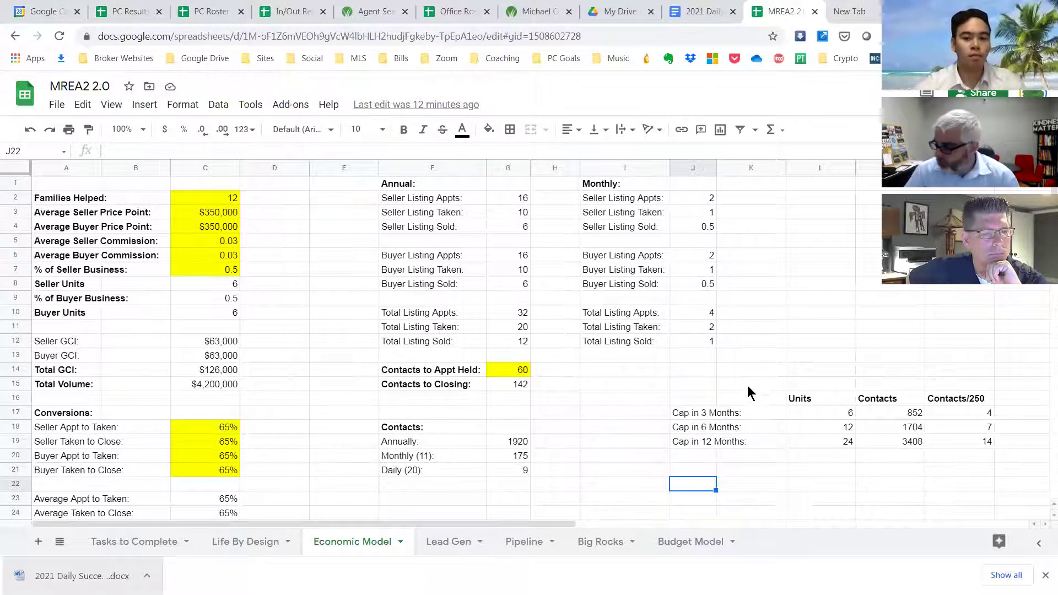
{"action": "left_click_drag", "start_coordinate": [694, 369], "coordinate": [1008, 486]}
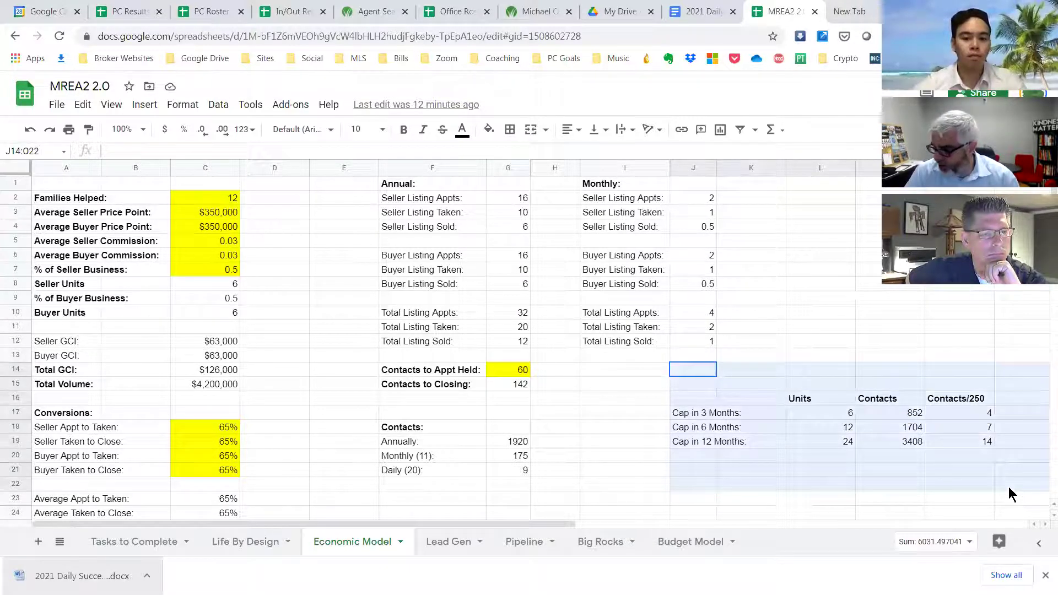
{"action": "left_click", "coordinate": [804, 342]}
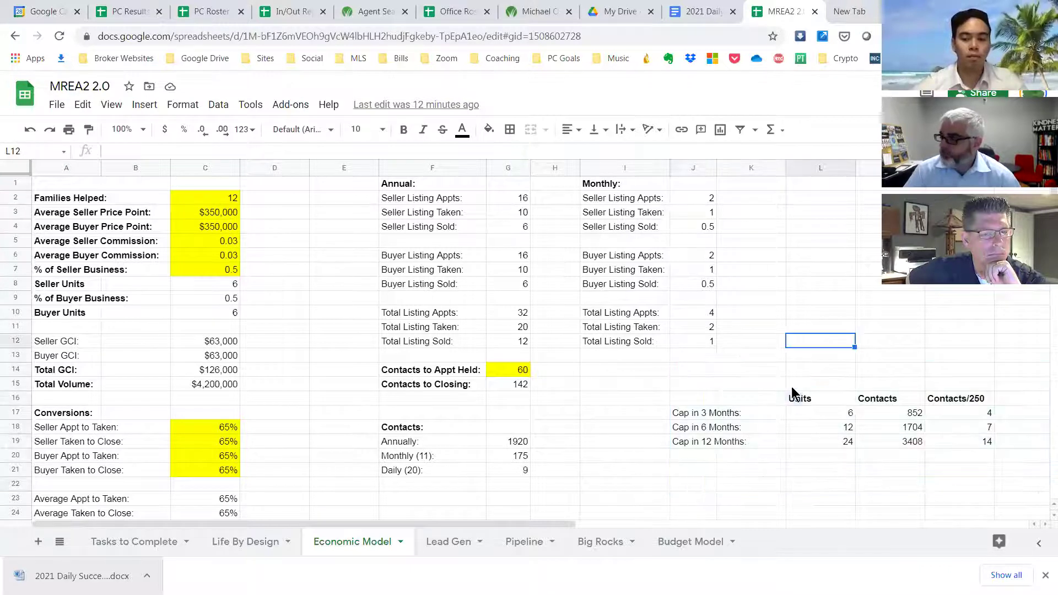
{"action": "left_click", "coordinate": [674, 414]}
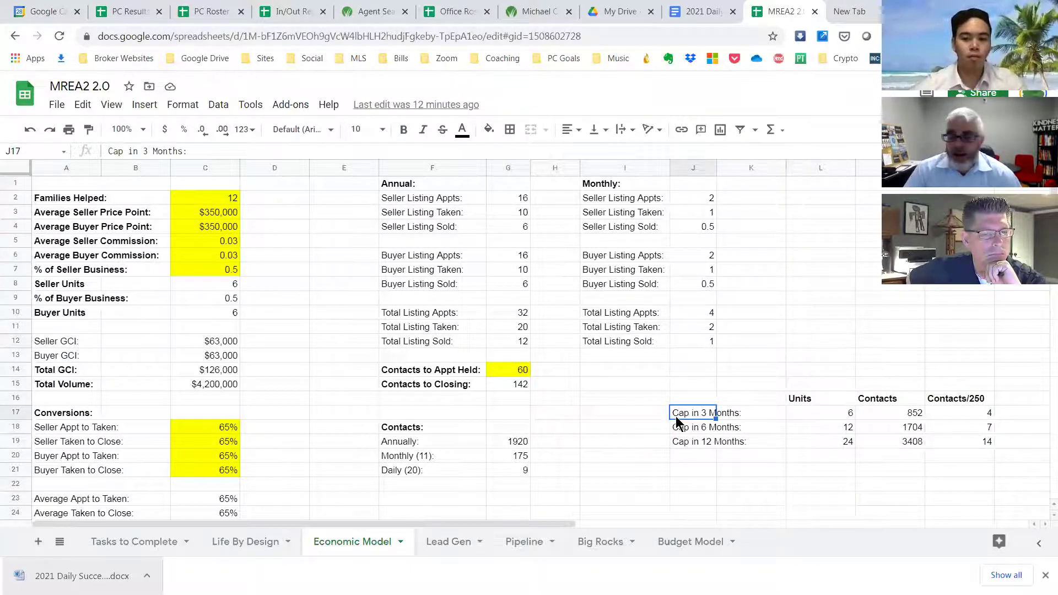
{"action": "left_click", "coordinate": [673, 431]}
{"action": "left_click", "coordinate": [677, 442]}
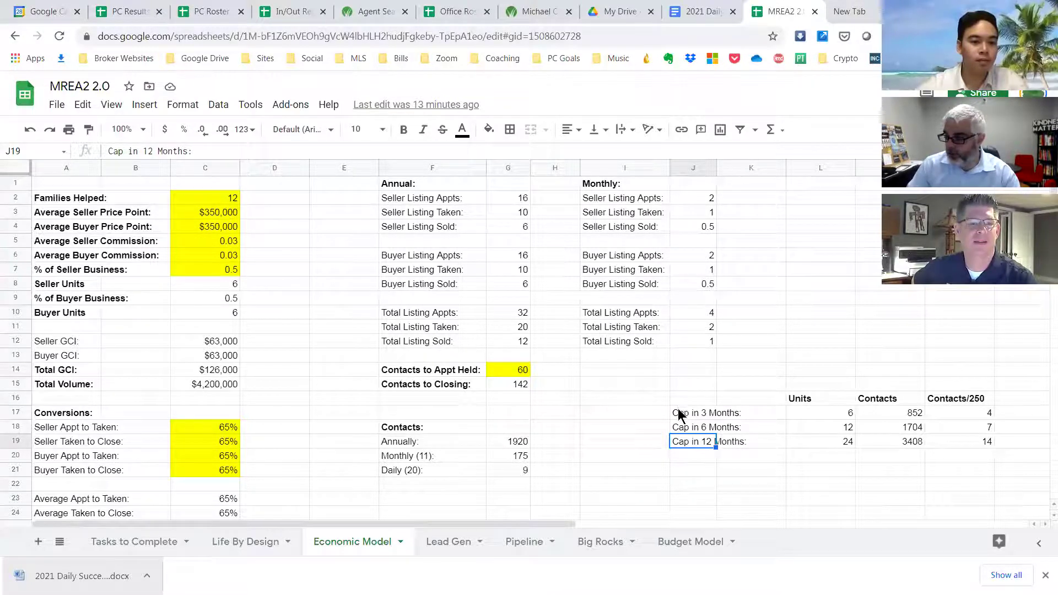
{"action": "left_click_drag", "start_coordinate": [677, 408], "coordinate": [678, 422]}
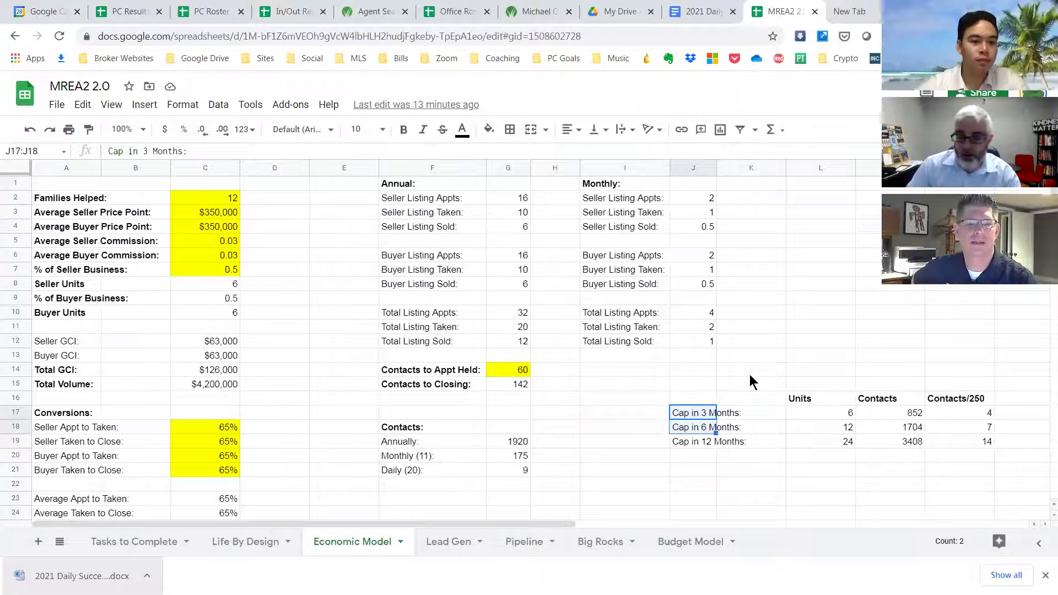
{"action": "left_click", "coordinate": [701, 371]}
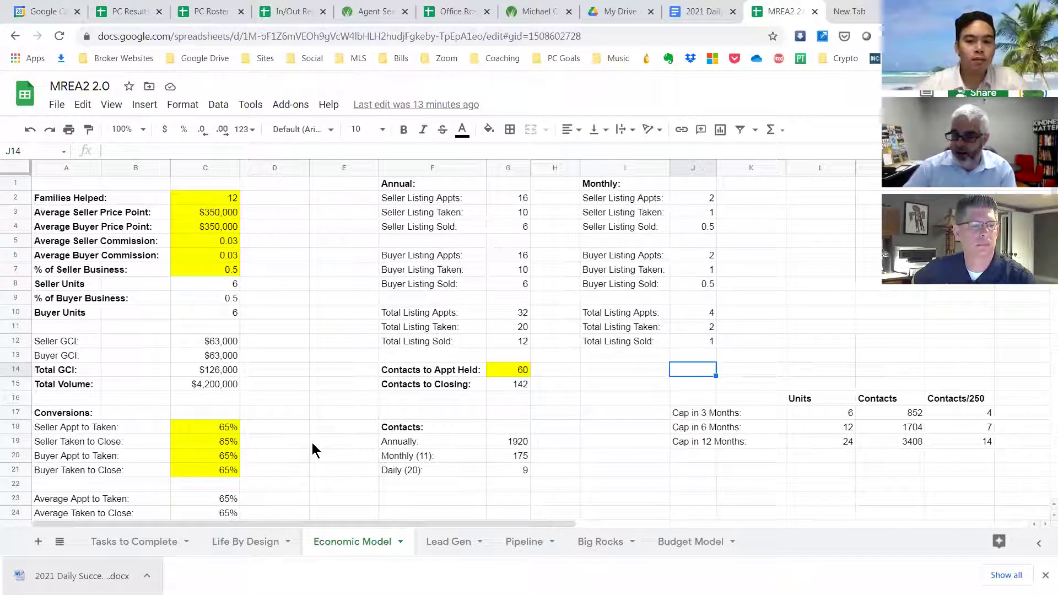
Inspect the Contacts to Appt Held input and the Contacts to Closing formula in the economic model.
{"action": "scroll", "coordinate": [311, 444], "scroll_direction": "down", "scroll_amount": 1}
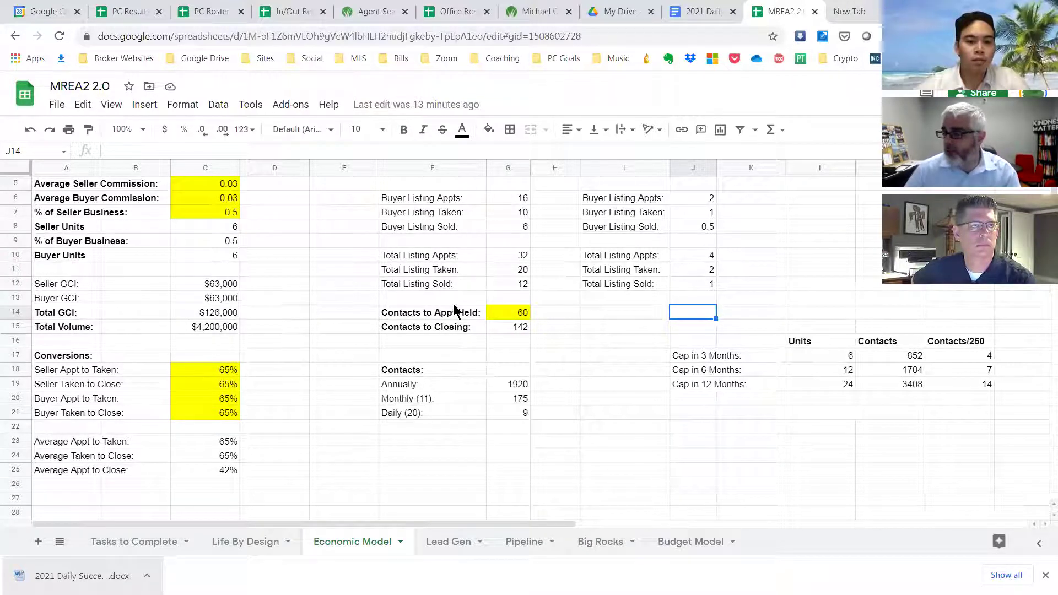
{"action": "left_click", "coordinate": [505, 311]}
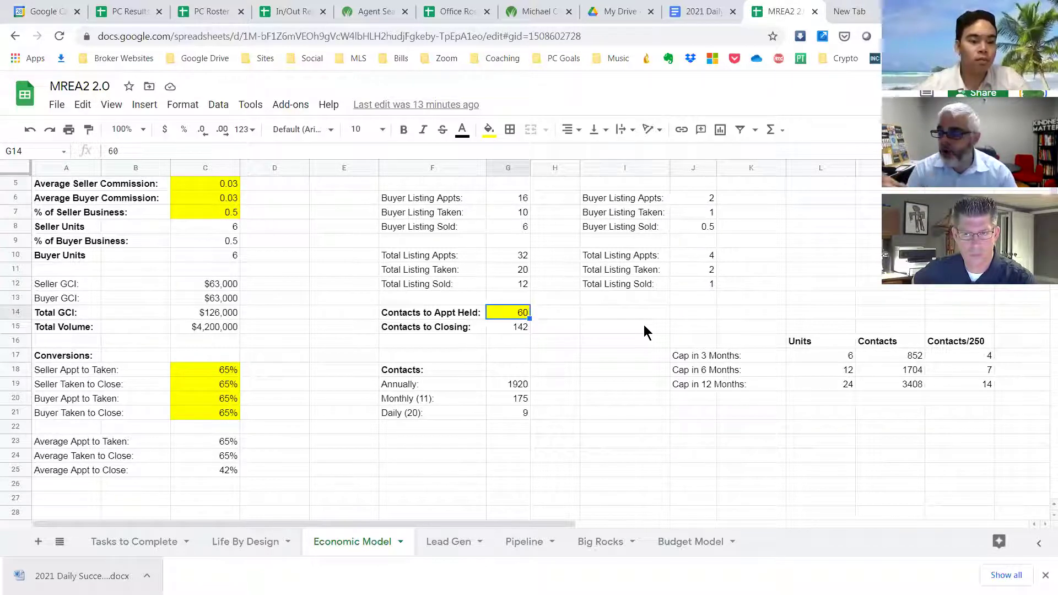
{"action": "left_click", "coordinate": [516, 300]}
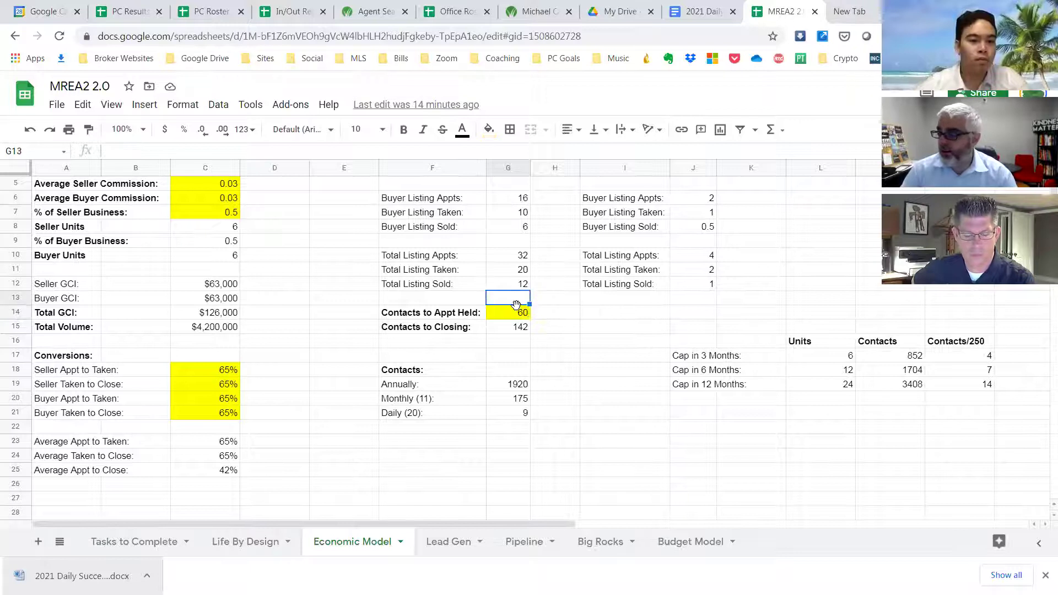
{"action": "left_click", "coordinate": [516, 313]}
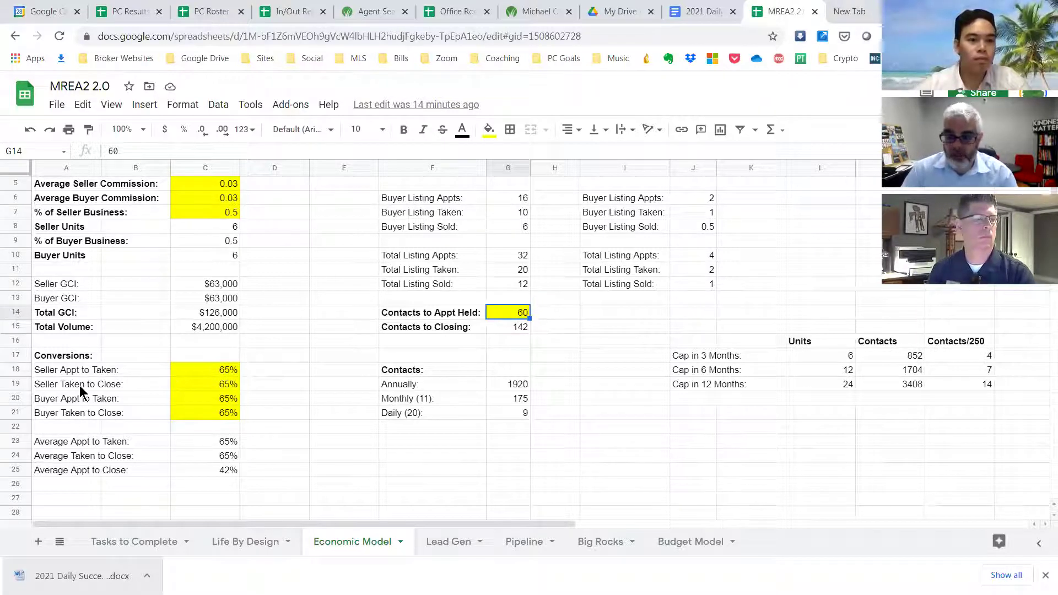
{"action": "left_click", "coordinate": [497, 329]}
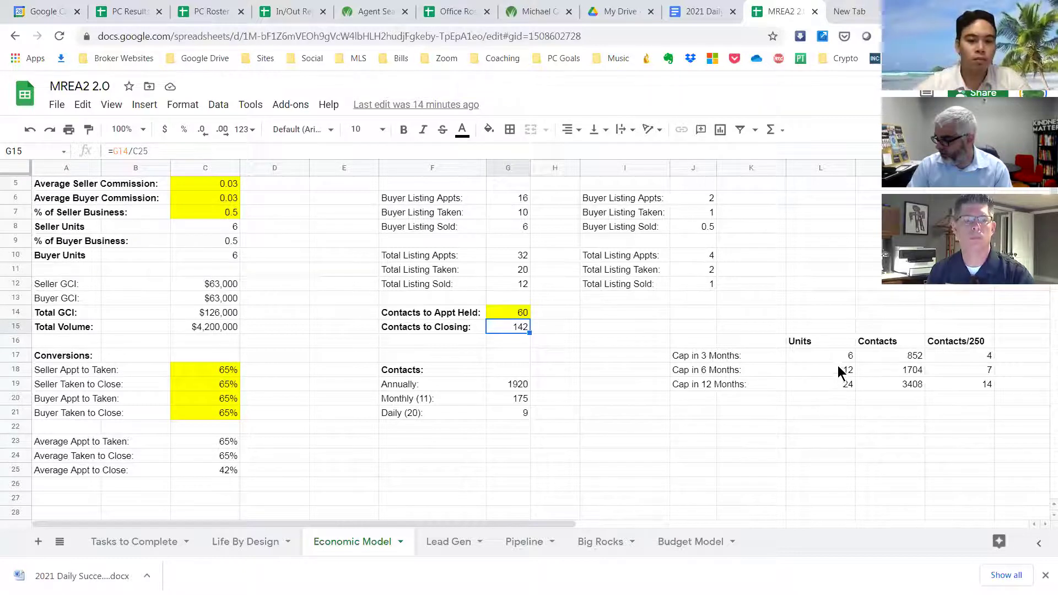
Change the label of the first cap row, in J17, to "Cap in 12 Months:".
{"action": "left_click", "coordinate": [716, 357]}
{"action": "left_click", "coordinate": [147, 150]}
{"action": "type", "text": "12"}
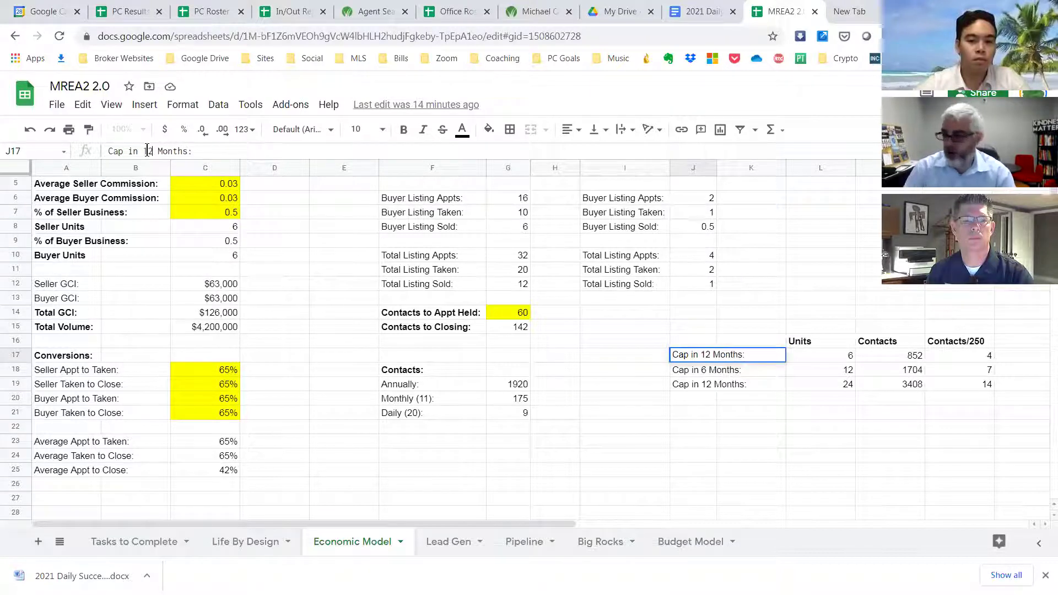
Change the label of the last cap row, in J19, to "Cap in 3 Months:".
{"action": "left_click", "coordinate": [691, 384]}
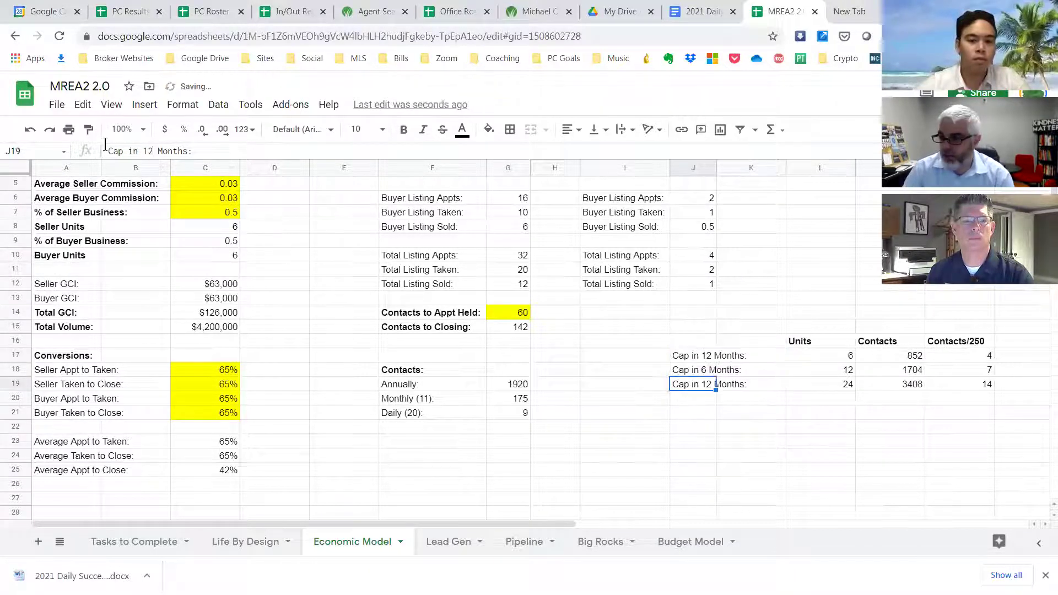
{"action": "left_click", "coordinate": [156, 151]}
{"action": "key", "text": "BackSpace"}
{"action": "type", "text": "3"}
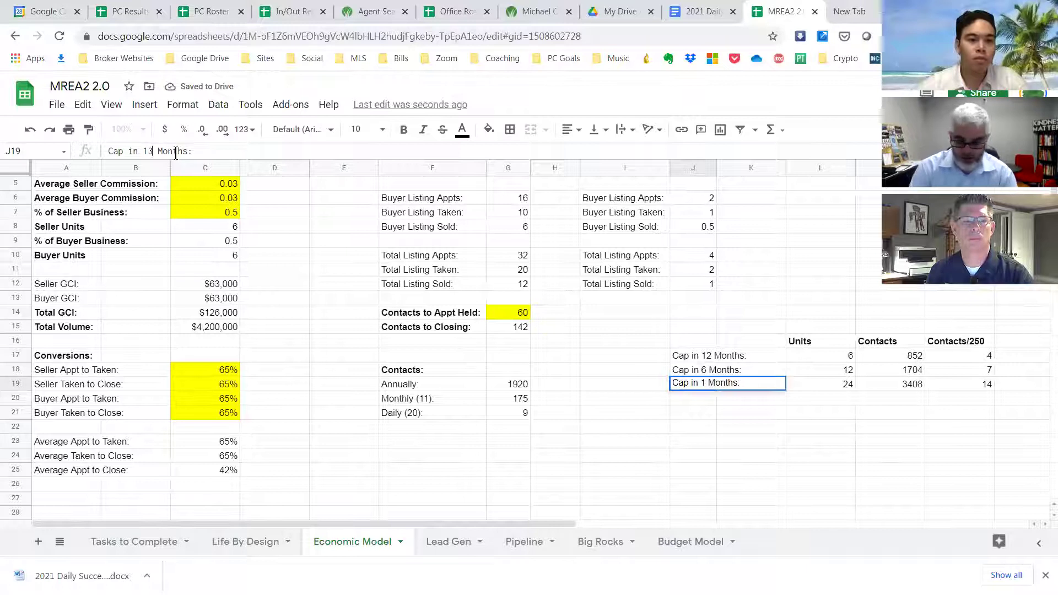
{"action": "key", "text": "Return"}
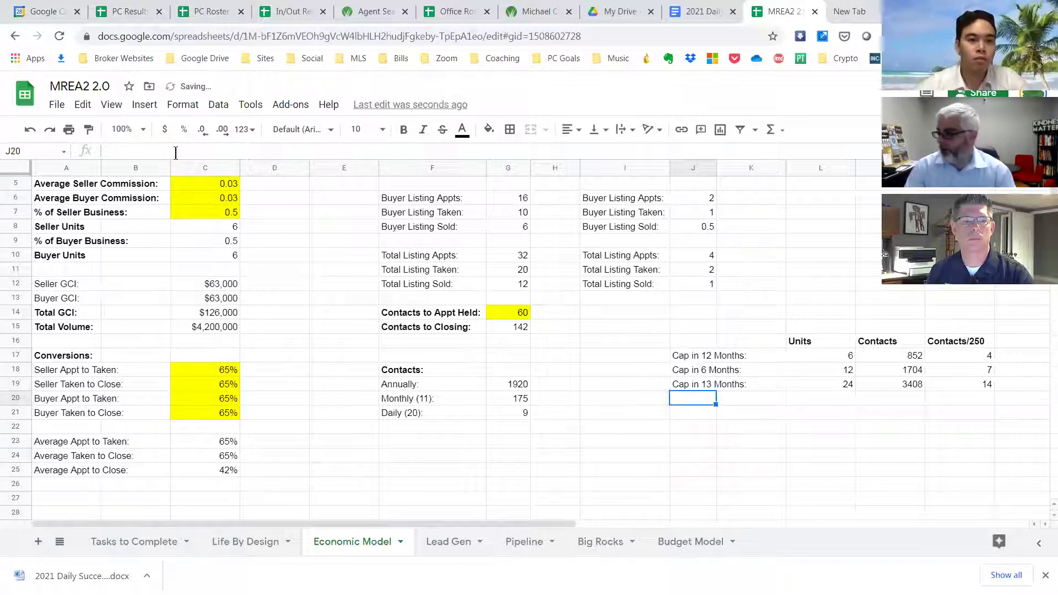
{"action": "left_click", "coordinate": [702, 386]}
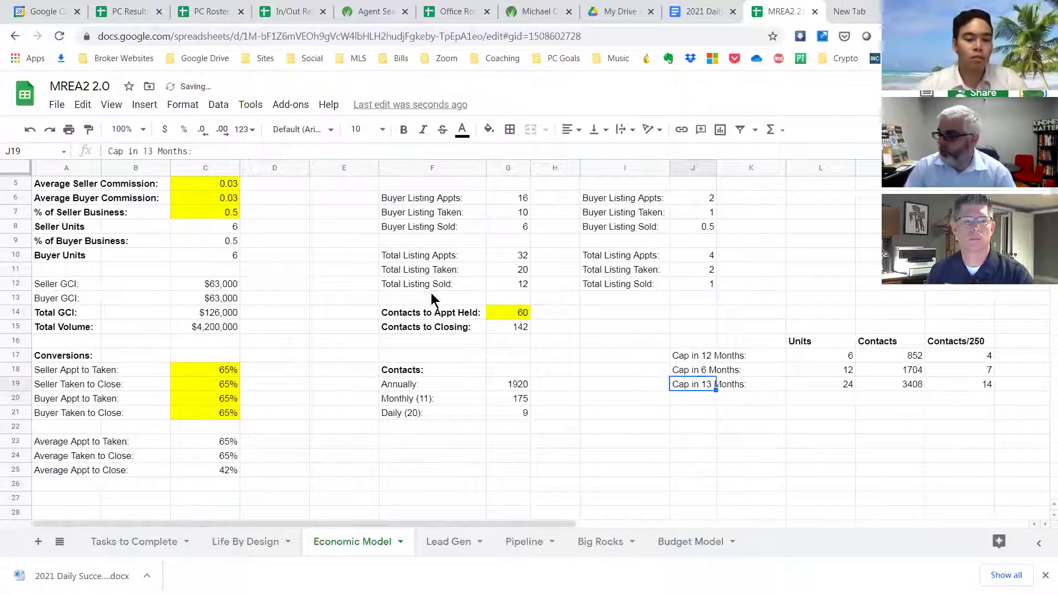
{"action": "left_click", "coordinate": [149, 151]}
{"action": "key", "text": "BackSpace"}
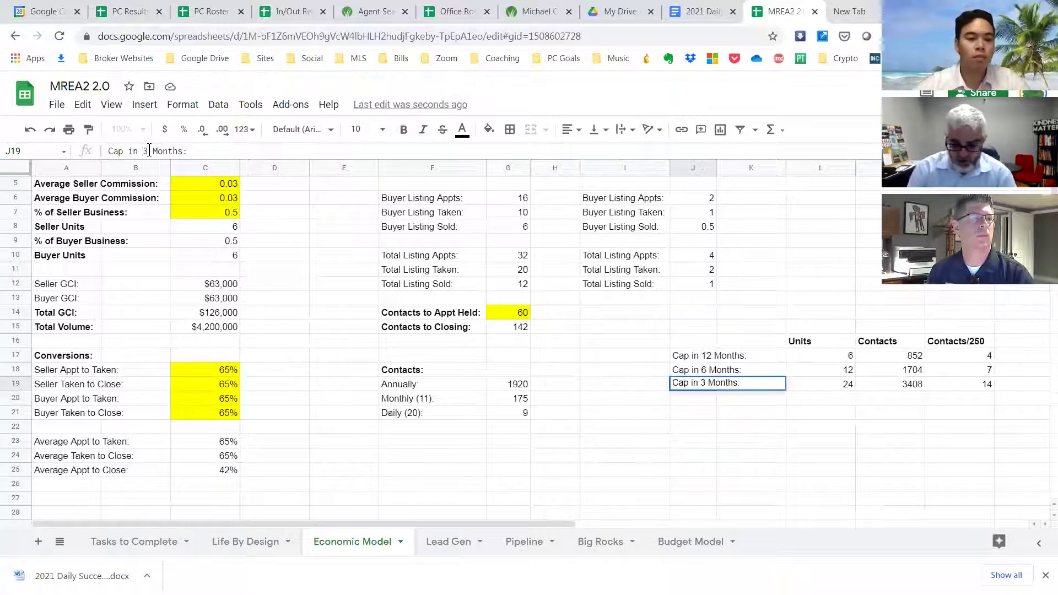
{"action": "key", "text": "Return"}
Examine the Units, Contacts and Contacts/250 cells for the 3, 6 and 12 month cap rows.
{"action": "left_click", "coordinate": [832, 385]}
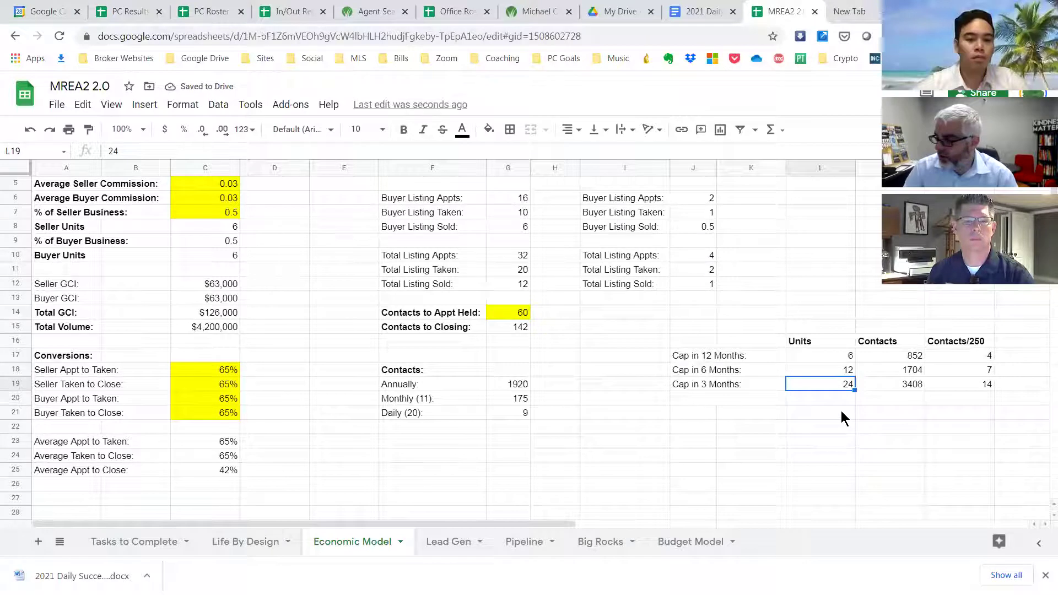
{"action": "left_click", "coordinate": [907, 387]}
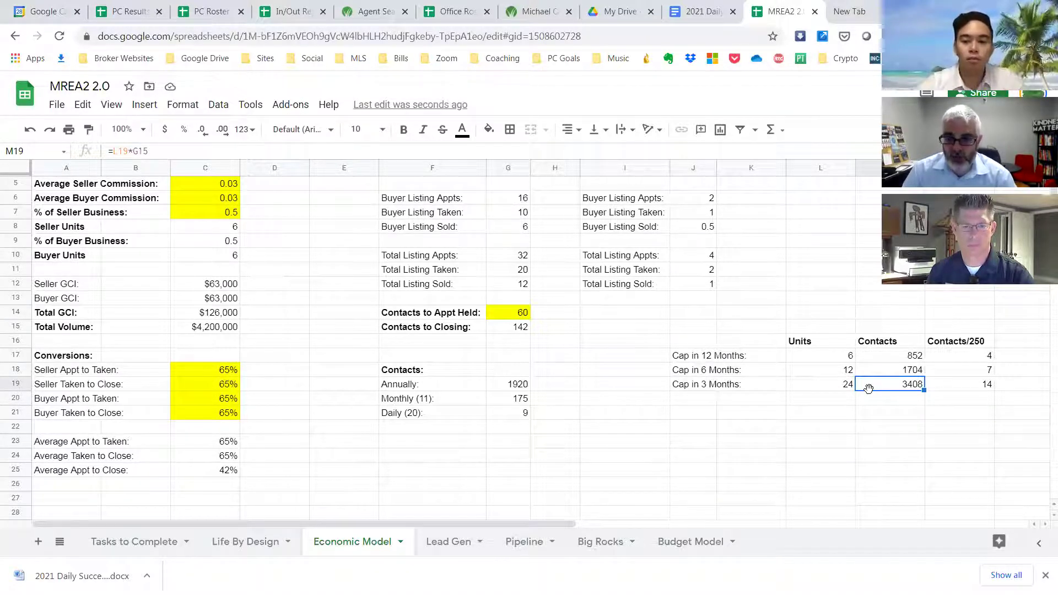
{"action": "left_click", "coordinate": [971, 342]}
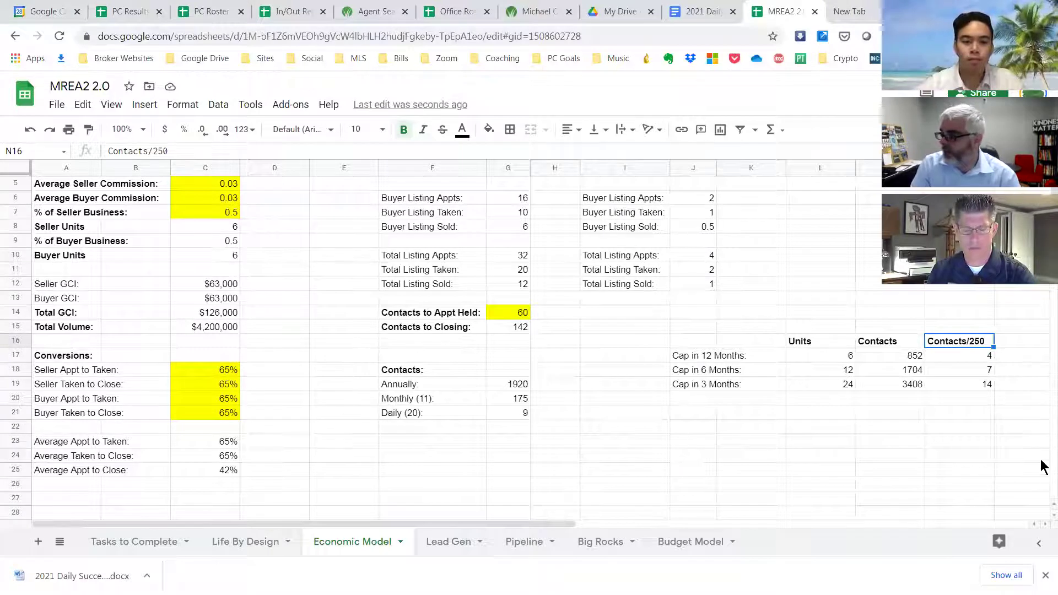
{"action": "left_click", "coordinate": [971, 384]}
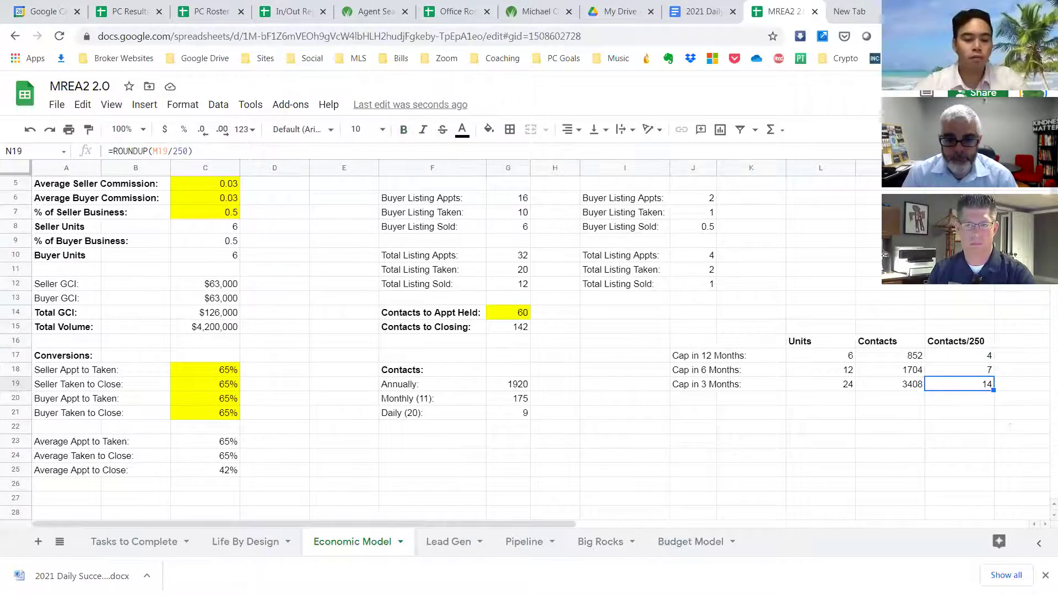
{"action": "left_click", "coordinate": [683, 372]}
{"action": "left_click", "coordinate": [975, 371]}
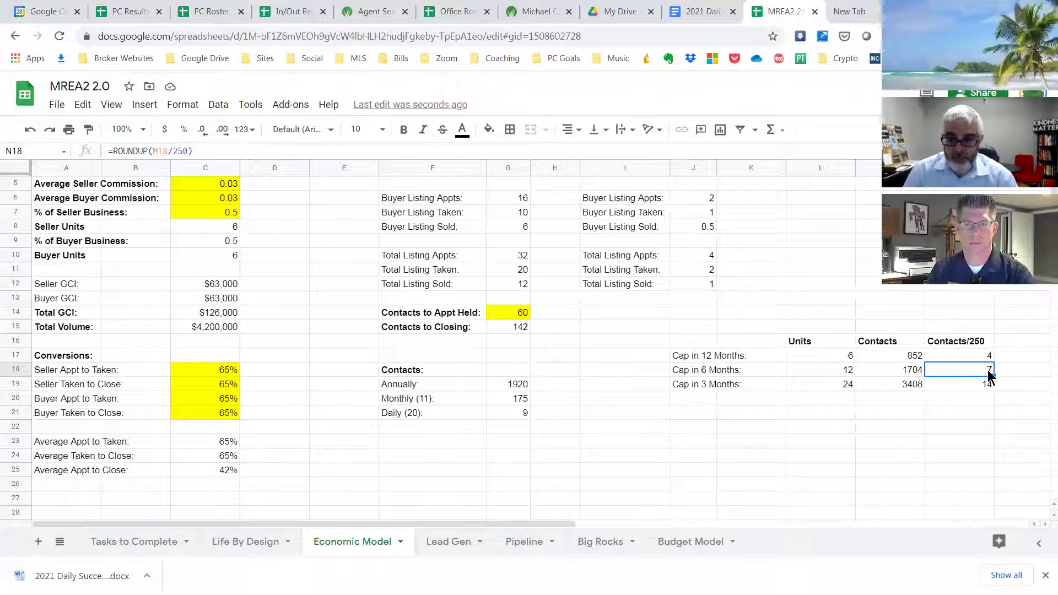
{"action": "left_click", "coordinate": [714, 356]}
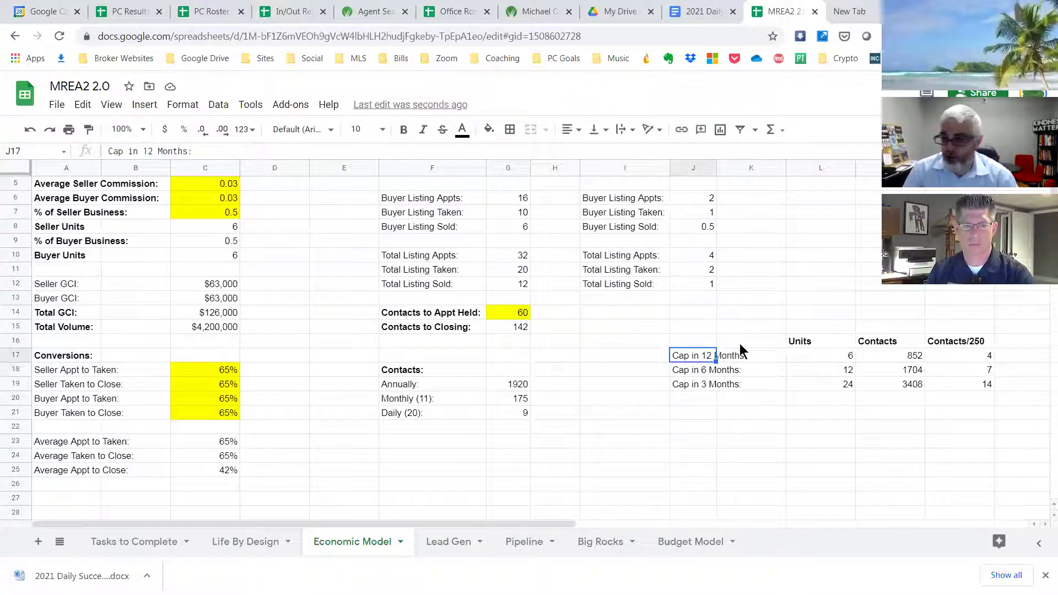
{"action": "left_click", "coordinate": [986, 357]}
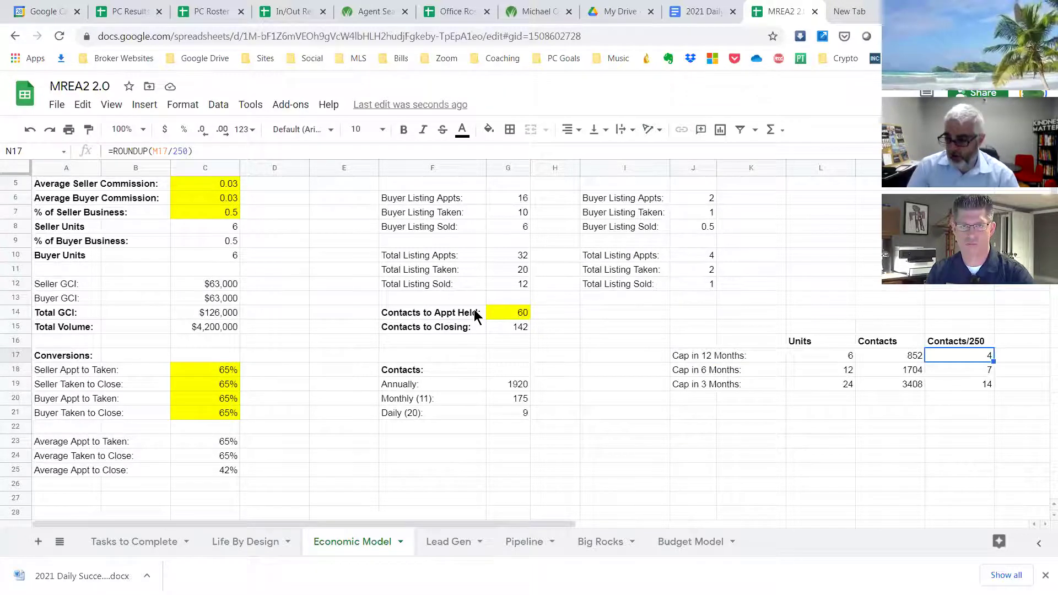
Check the Seller Appt to Taken and Seller Taken to Close conversion rates against the rest of the model.
{"action": "left_click", "coordinate": [198, 369]}
{"action": "left_click", "coordinate": [198, 388]}
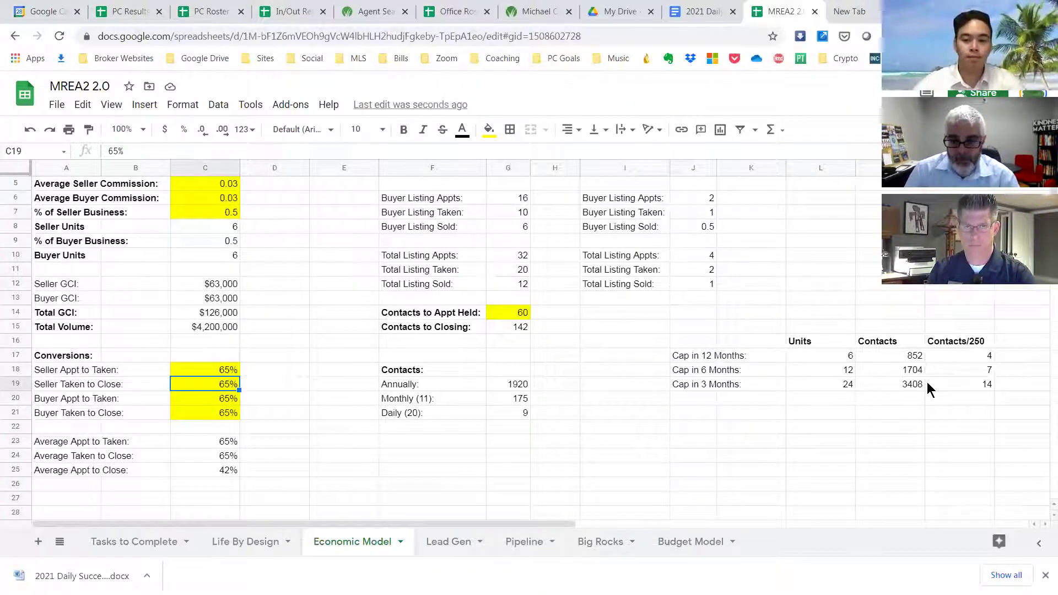
{"action": "scroll", "coordinate": [306, 319], "scroll_direction": "up", "scroll_amount": 2}
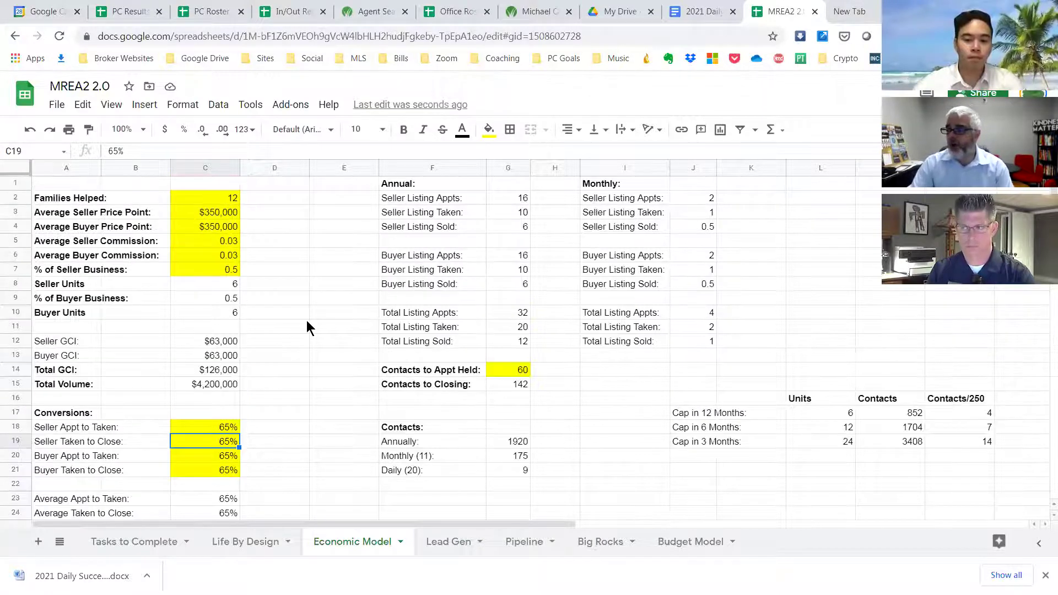